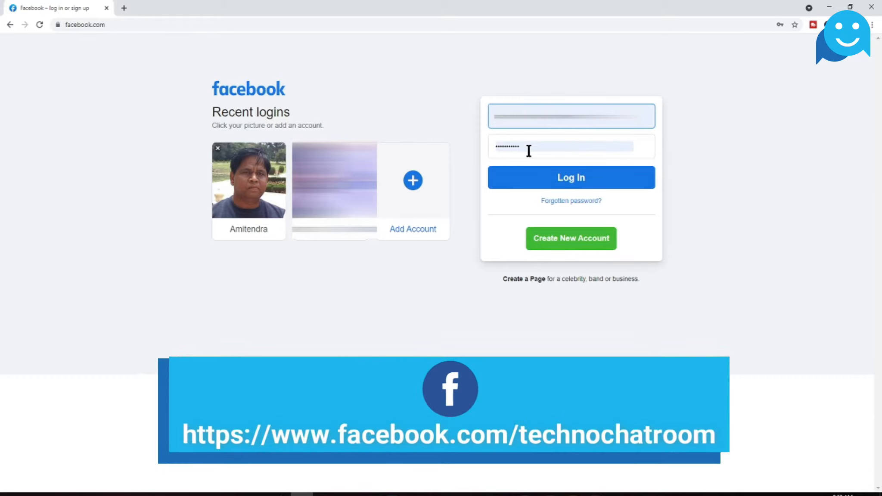
- Log in to the Facebook account with the login details to reach the news feed
{"action": "left_click", "coordinate": [606, 183]}
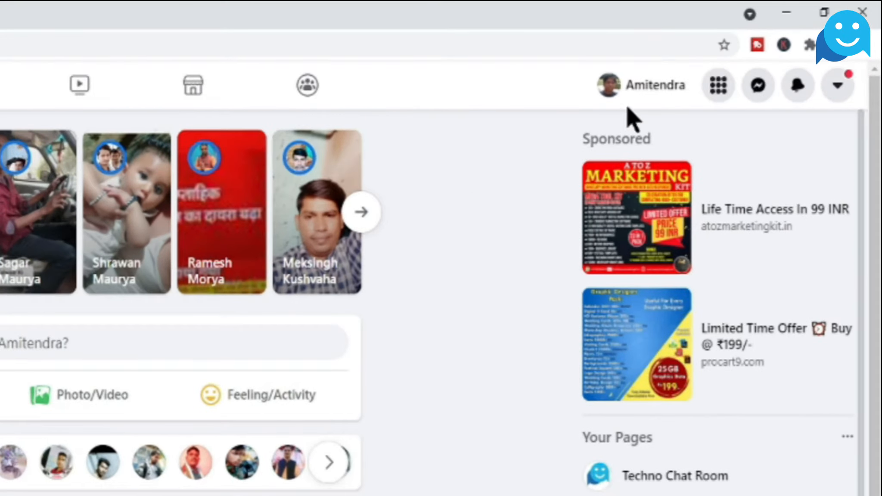
- Open the Create a Page form from the main menu's Create section
{"action": "left_click", "coordinate": [712, 100]}
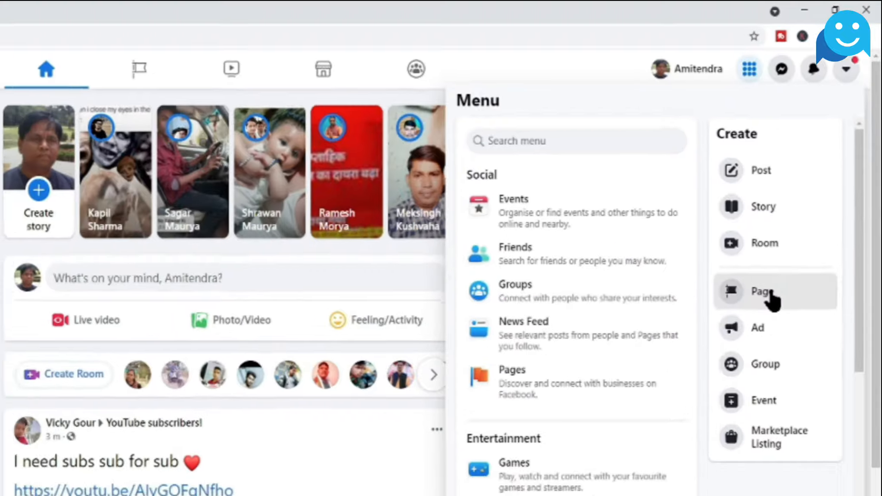
{"action": "left_click", "coordinate": [758, 310]}
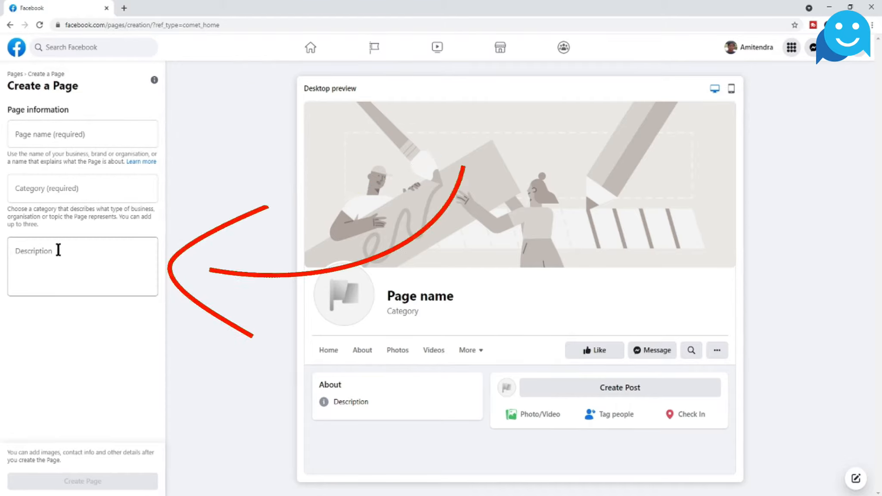
- Enter 'test page' as the new Page's name
{"action": "left_click", "coordinate": [44, 142]}
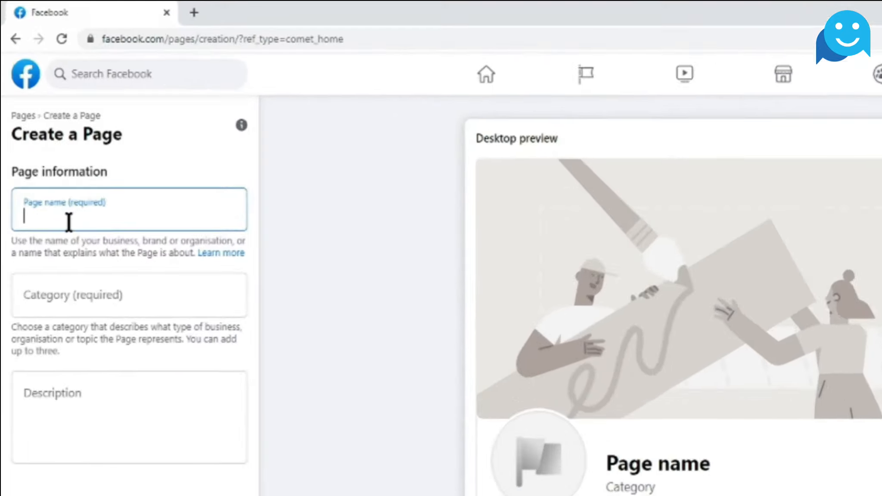
{"action": "type", "text": "test page"}
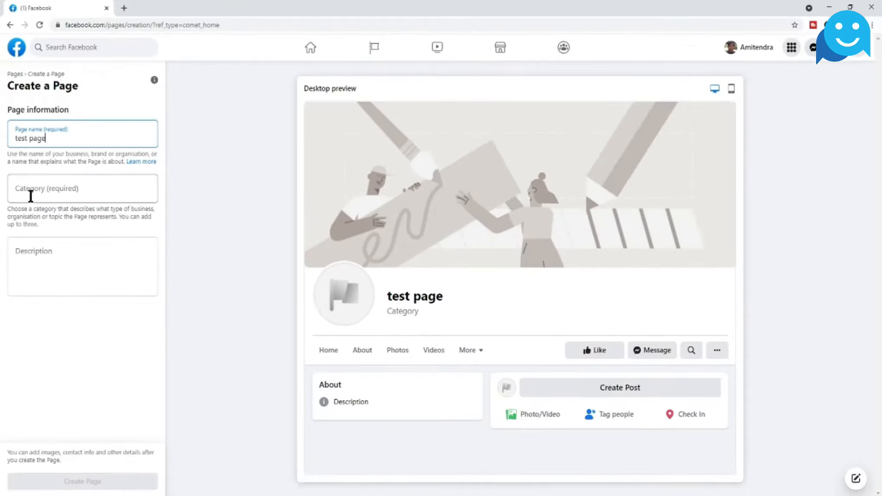
{"action": "left_click", "coordinate": [48, 307]}
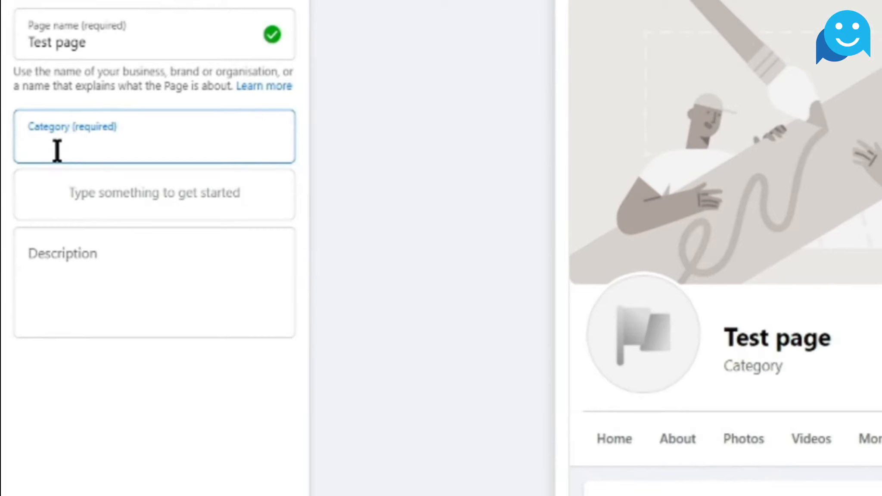
- Add categories Beauty, cosmetic & personal care, Health/Beauty and Beauty shop, with description 'beauty products online shop'
{"action": "type", "text": "beauty"}
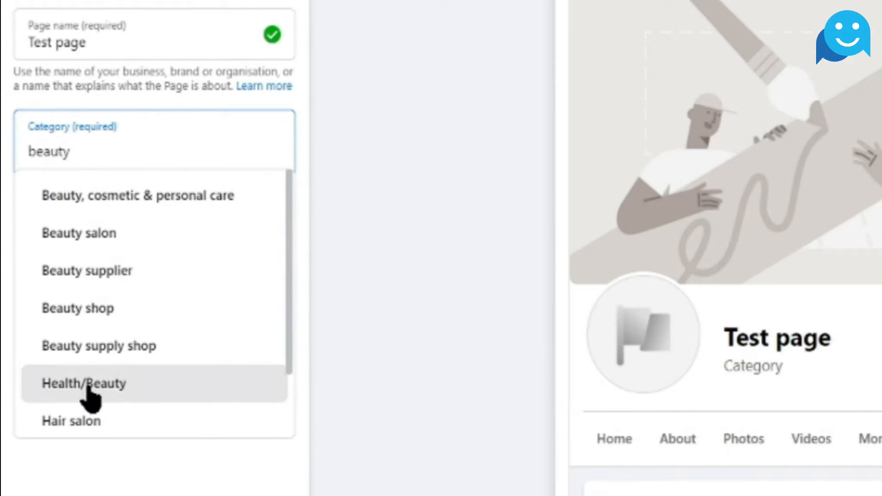
{"action": "left_click", "coordinate": [110, 196]}
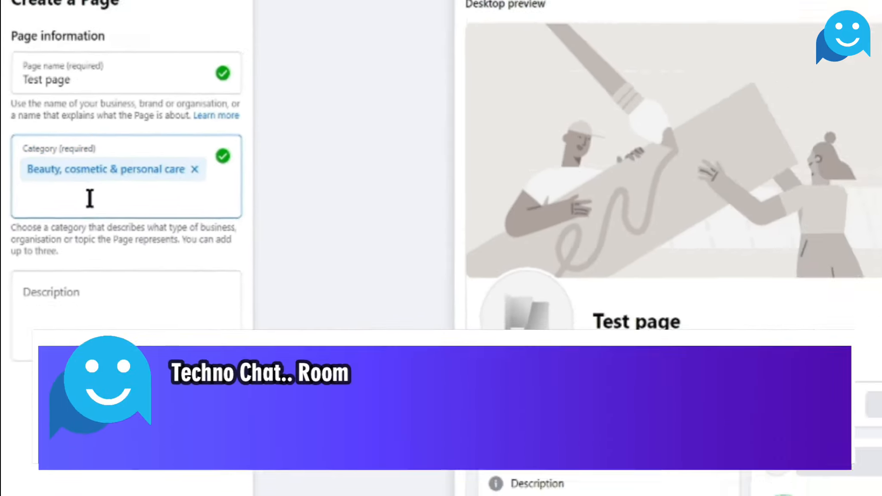
{"action": "type", "text": "beauty"}
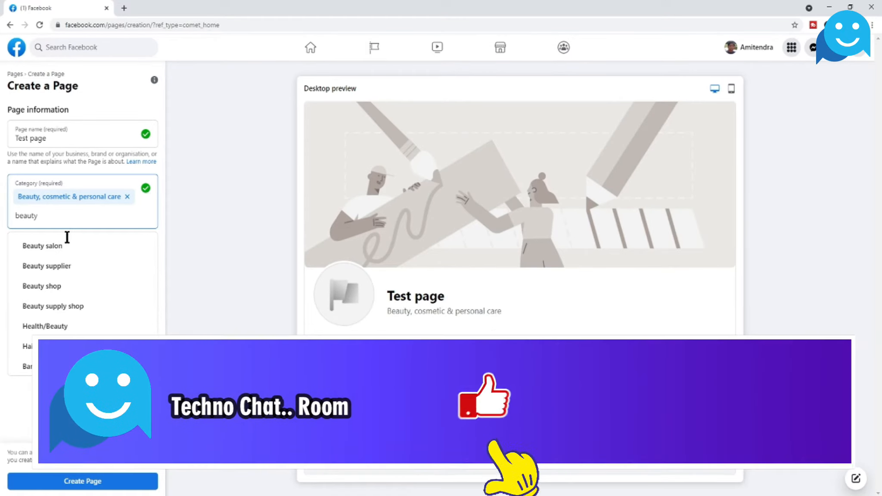
{"action": "left_click", "coordinate": [63, 327]}
{"action": "type", "text": "beauty"}
{"action": "left_click", "coordinate": [74, 289]}
{"action": "left_click", "coordinate": [71, 297]}
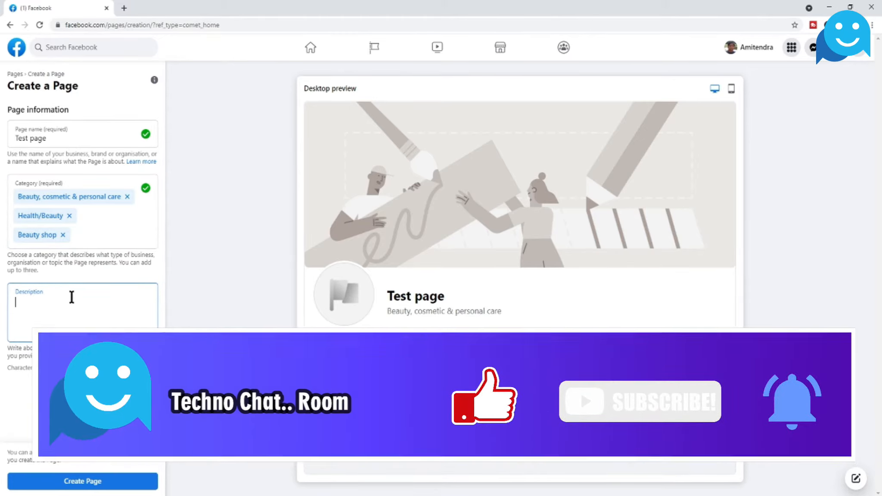
{"action": "type", "text": "beauty products onlin"}
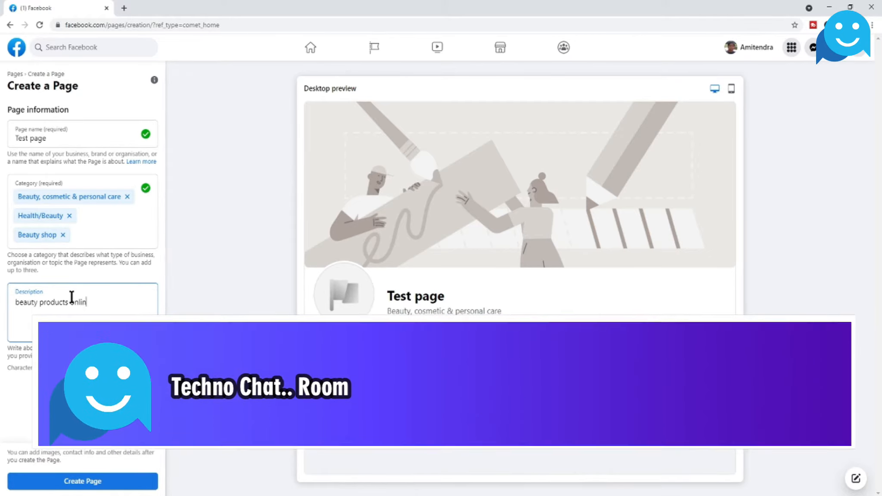
{"action": "type", "text": "e shop"}
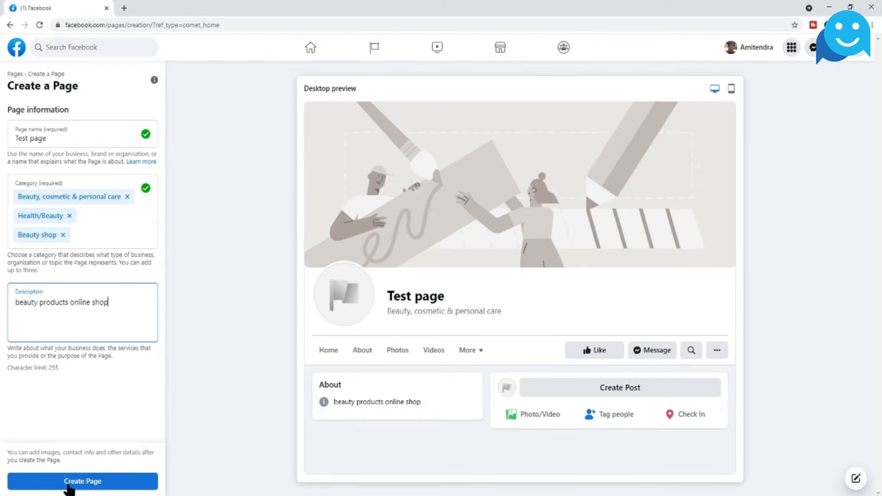
- Create the Page and begin choosing its profile picture in the Images section
{"action": "left_click", "coordinate": [107, 483]}
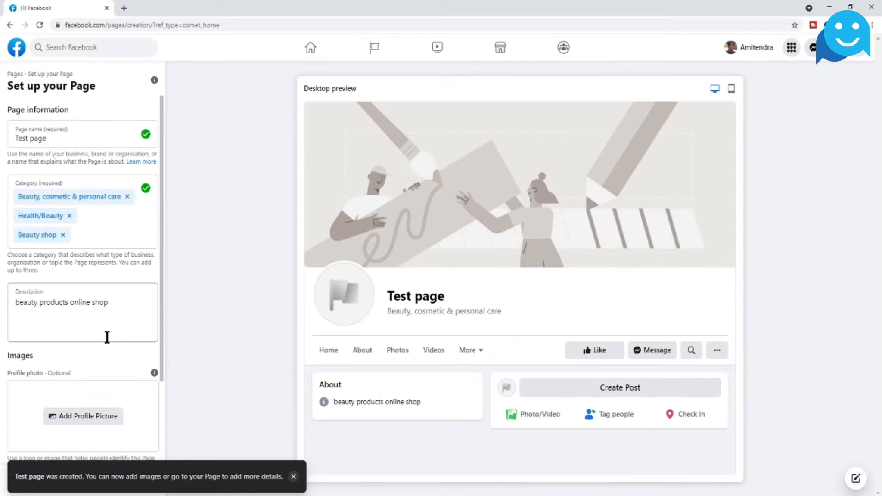
{"action": "scroll", "coordinate": [185, 222], "scroll_direction": "down", "scroll_amount": 3}
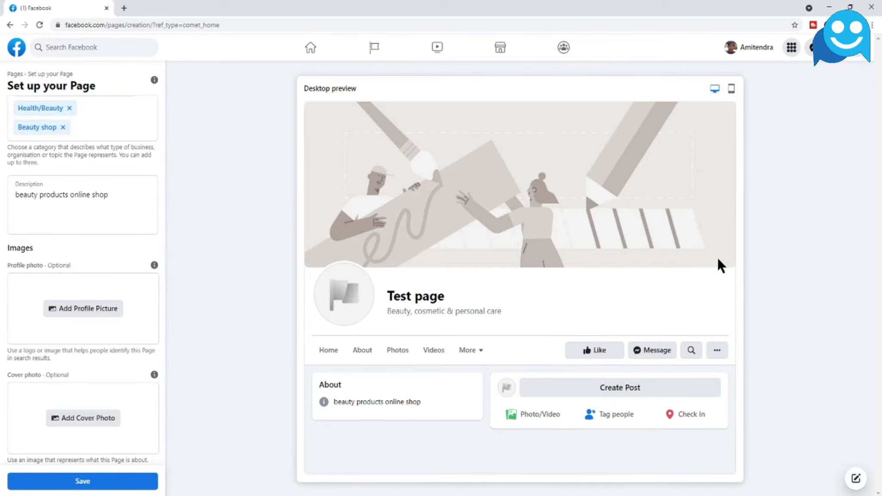
{"action": "left_click", "coordinate": [87, 315]}
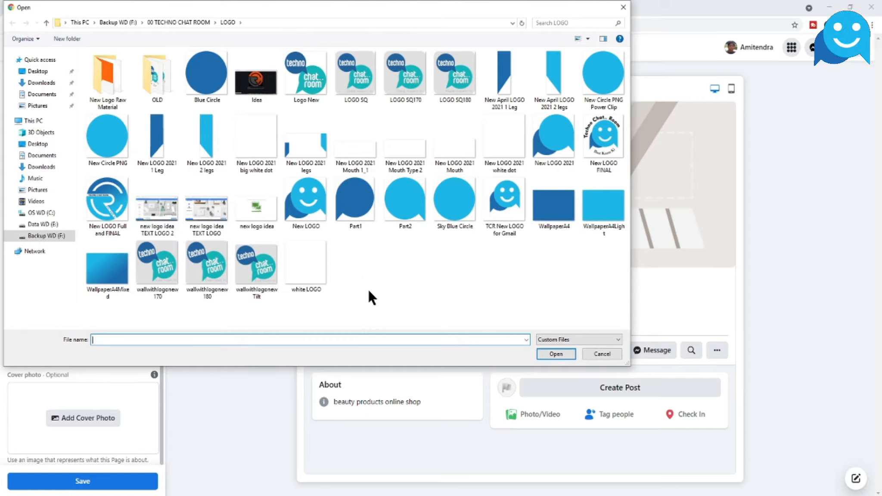
- Set New LOGO as the profile picture and WallpaperA4 as the cover photo, then save
{"action": "left_click", "coordinate": [310, 216]}
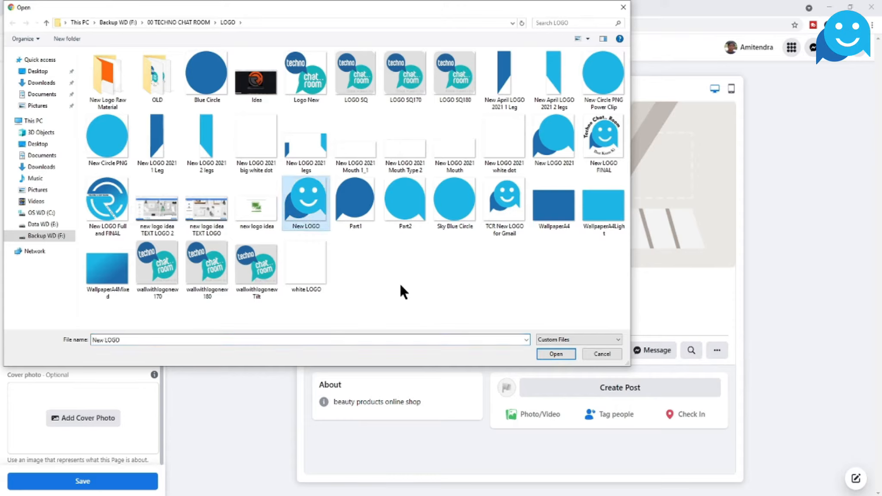
{"action": "left_click", "coordinate": [555, 354]}
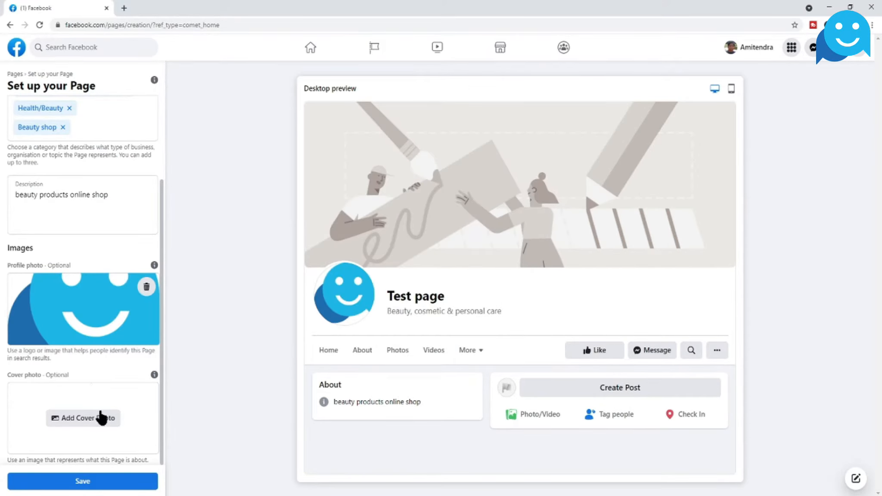
{"action": "left_click", "coordinate": [89, 419]}
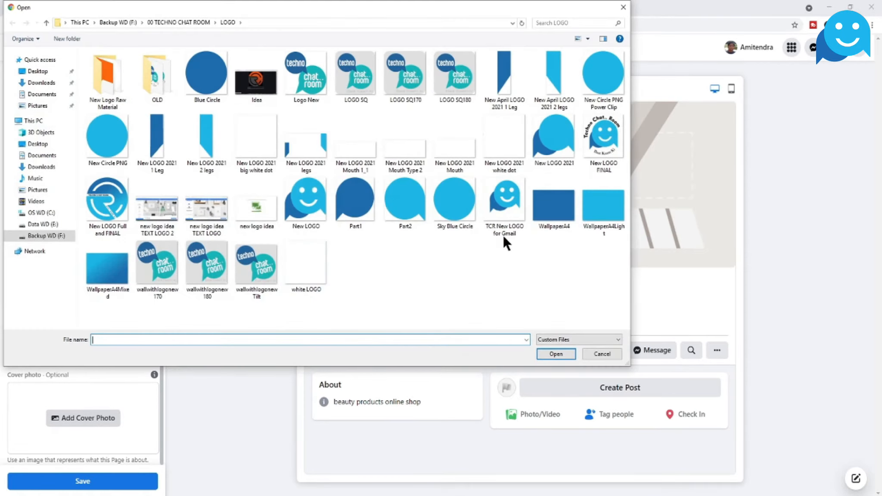
{"action": "left_click", "coordinate": [554, 206]}
{"action": "left_click", "coordinate": [555, 353]}
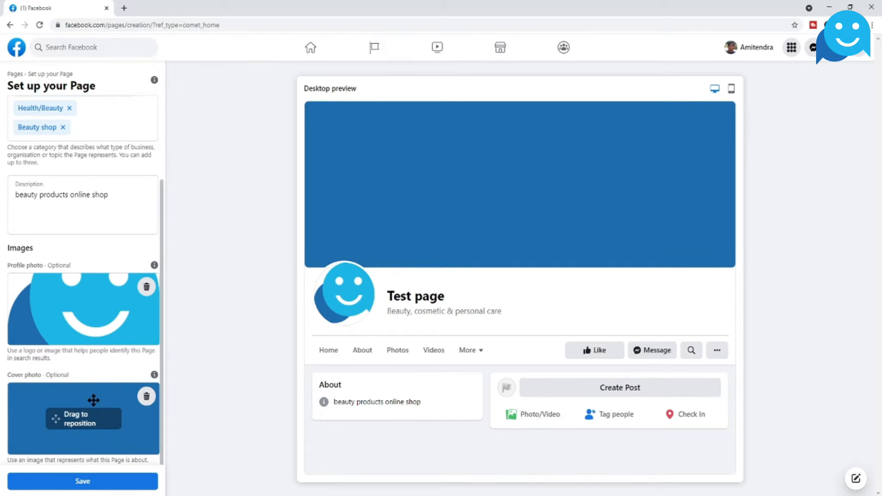
{"action": "left_click", "coordinate": [78, 483]}
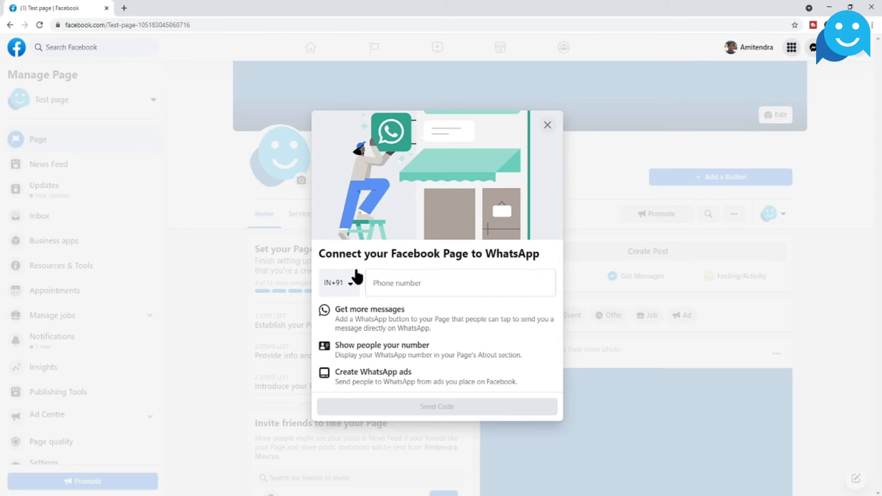
- Enter the WhatsApp phone number, request a verification code, and confirm it with the received code
{"action": "left_click", "coordinate": [437, 283]}
{"action": "type", "text": "0"}
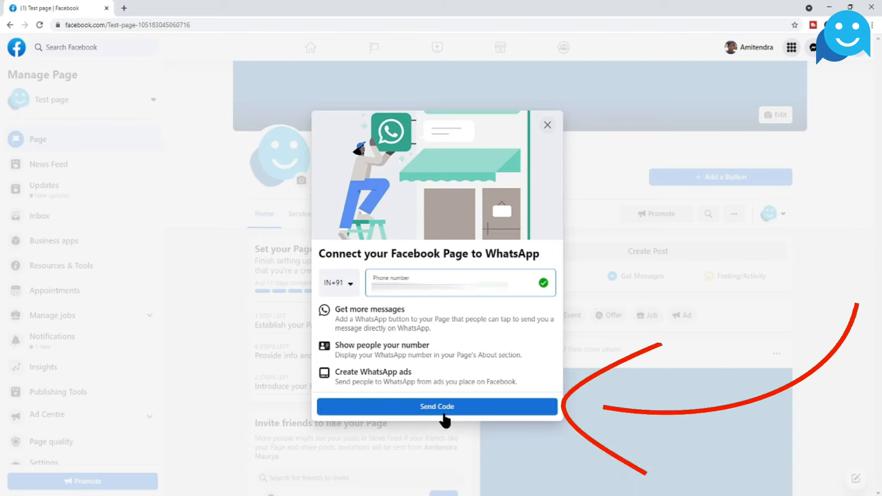
{"action": "left_click", "coordinate": [419, 407]}
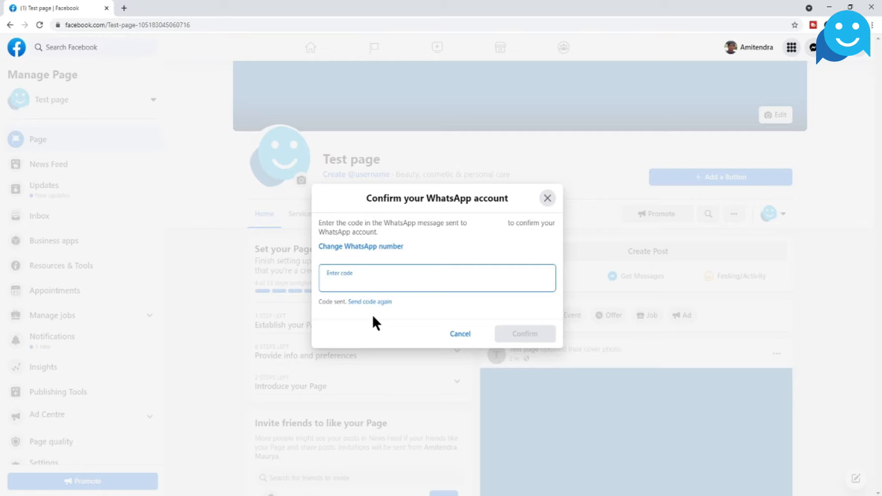
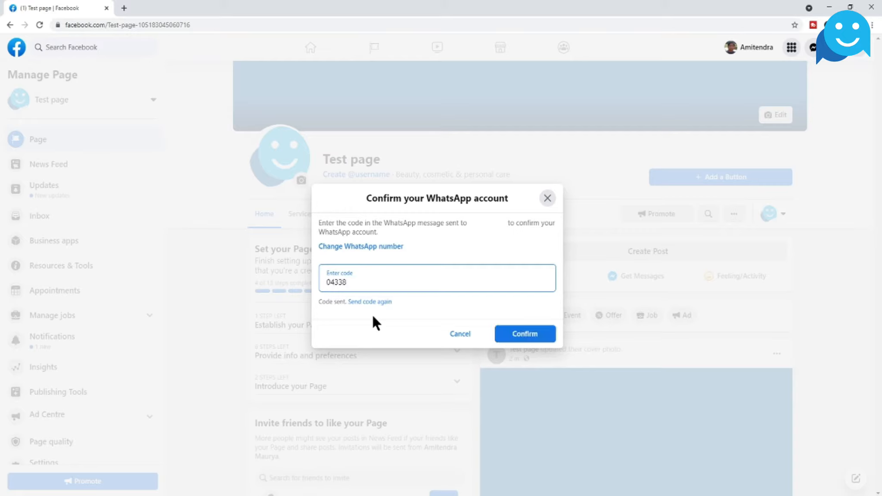
{"action": "left_click", "coordinate": [521, 341]}
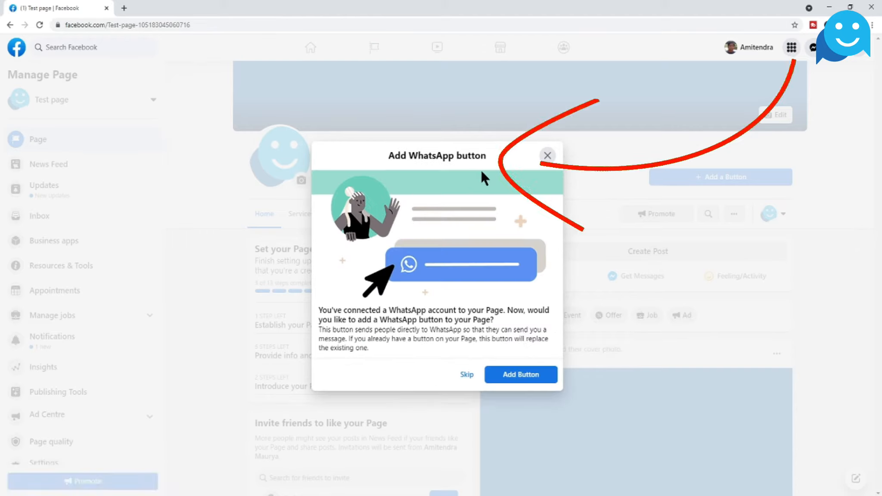
- Add the WhatsApp button, skipping the WhatsApp post suggestion and cancelling the WhatsApp ad offer
{"action": "left_click", "coordinate": [510, 381]}
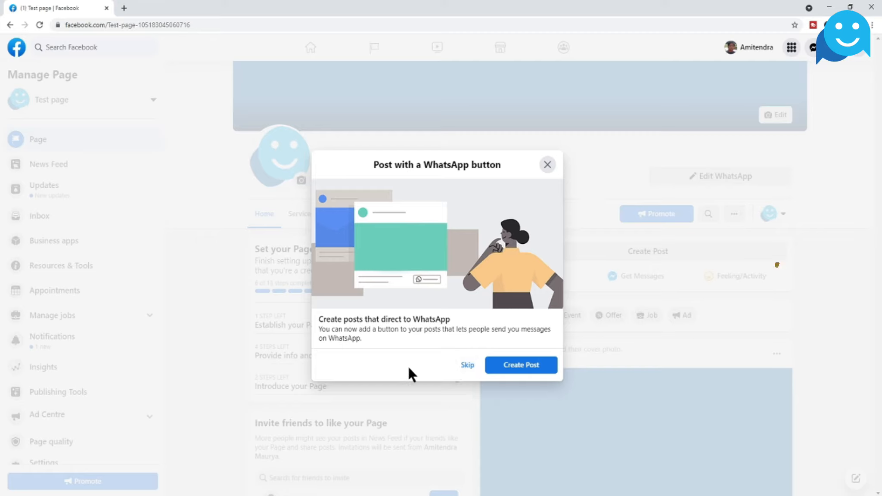
{"action": "left_click", "coordinate": [464, 370]}
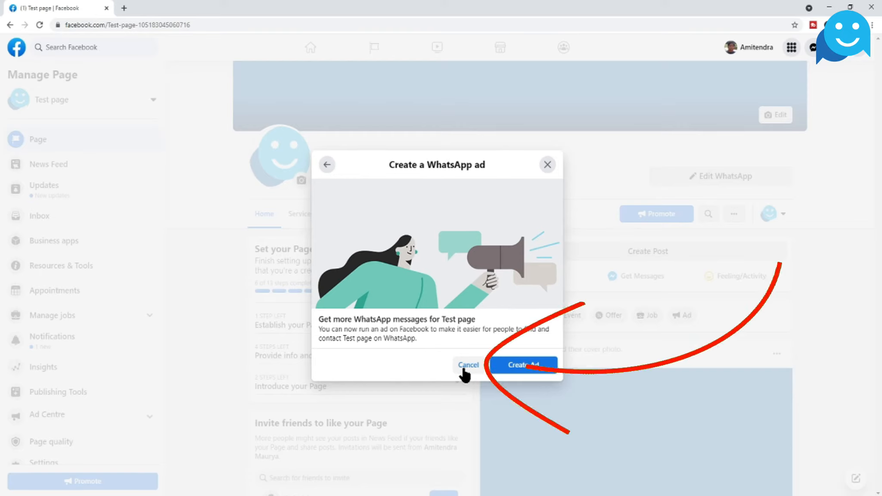
{"action": "left_click", "coordinate": [468, 366]}
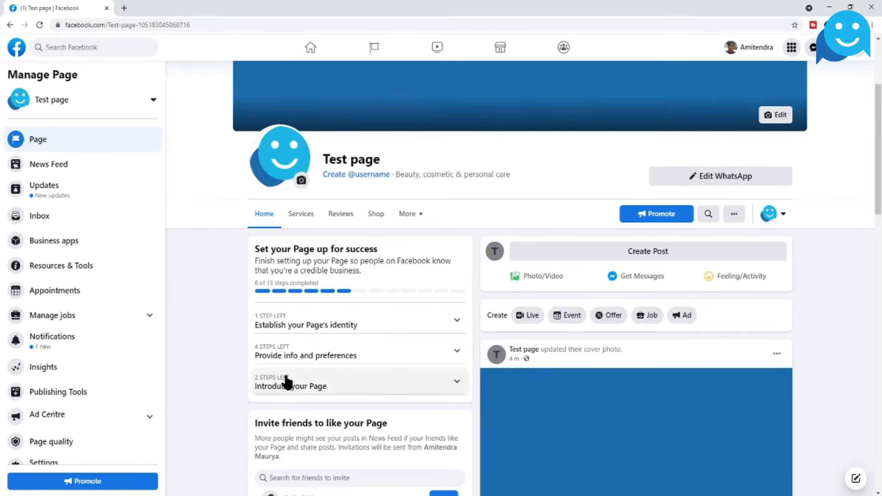
- Under 'Establish your Page's identity', save the existing smiley image as the profile picture
{"action": "left_click", "coordinate": [348, 331]}
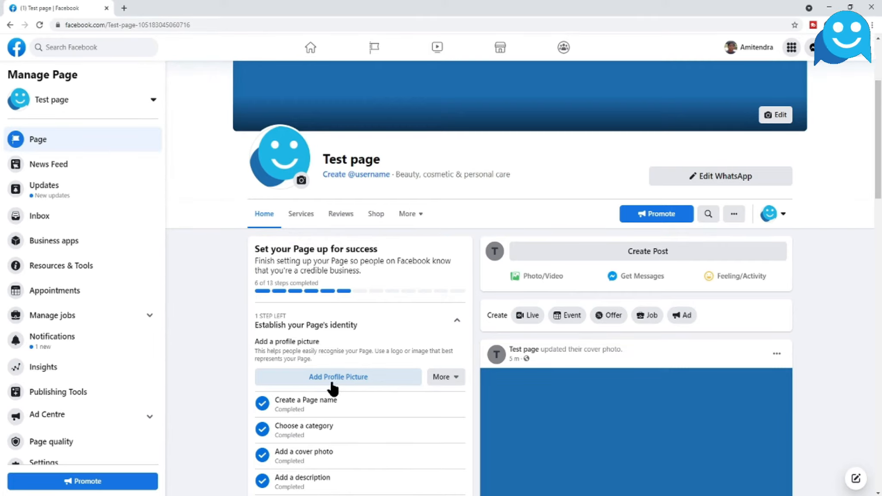
{"action": "left_click", "coordinate": [341, 379]}
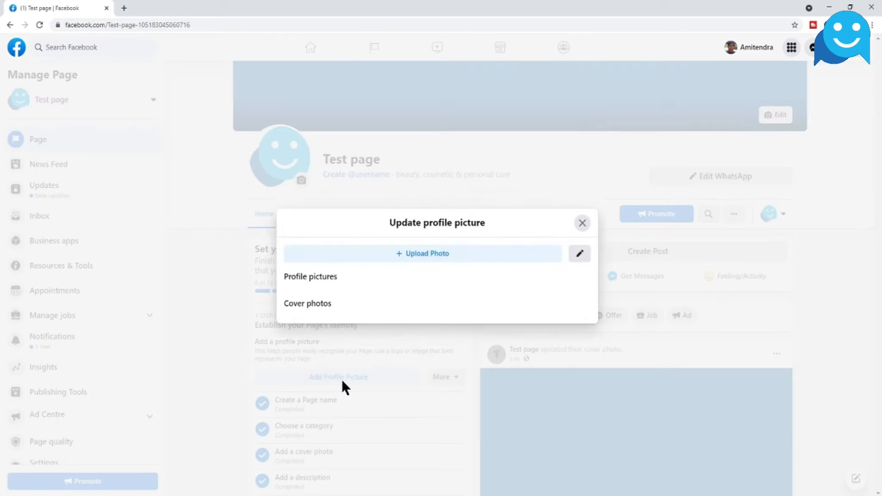
{"action": "left_click", "coordinate": [307, 262]}
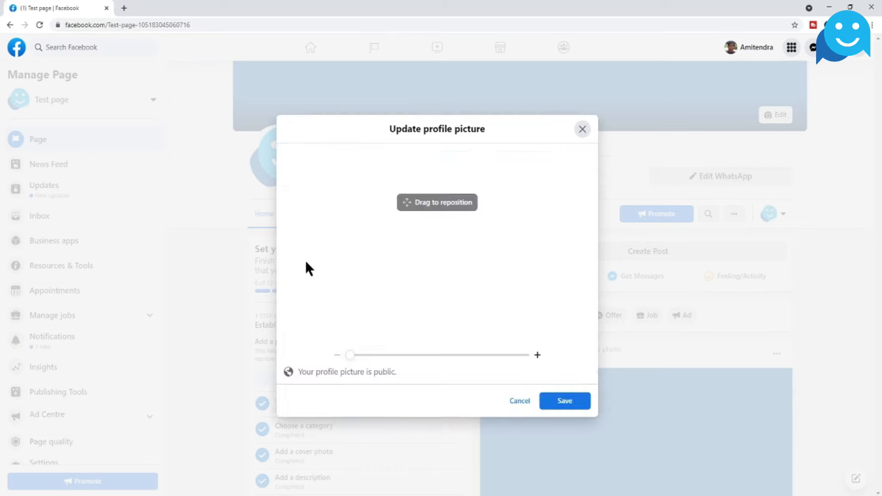
{"action": "left_click", "coordinate": [559, 400]}
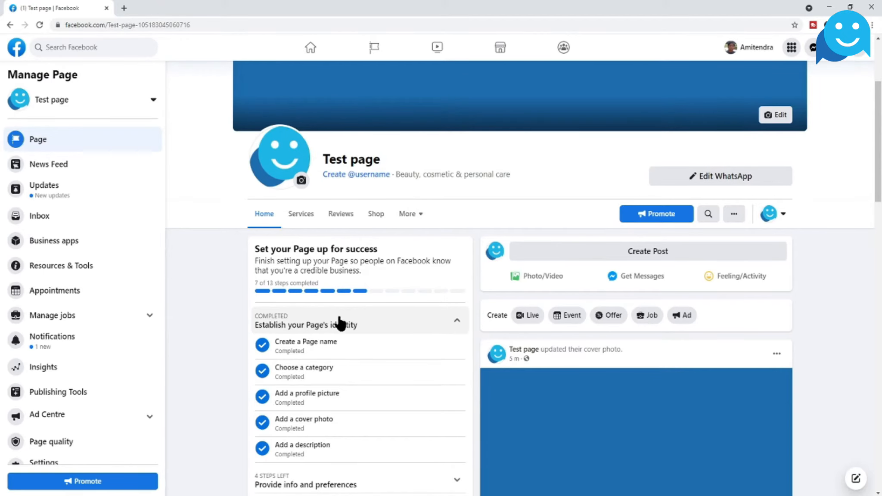
{"action": "scroll", "coordinate": [339, 312], "scroll_direction": "down", "scroll_amount": 3}
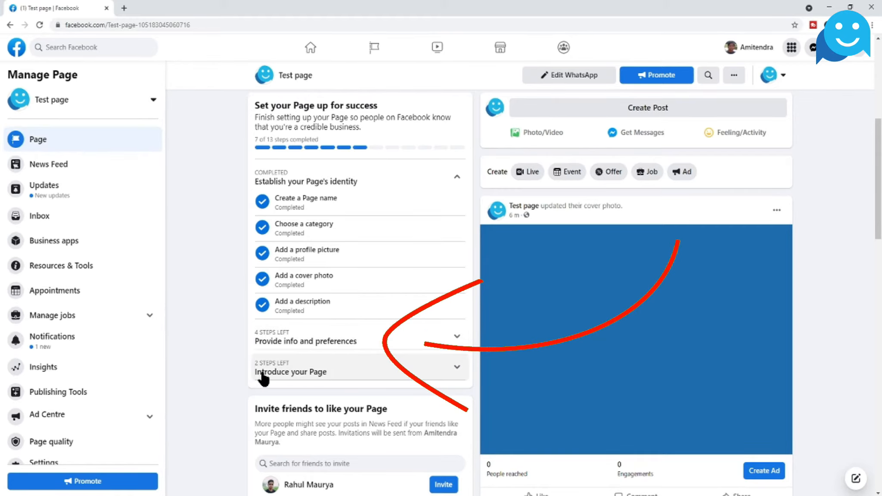
- Under 'Provide info and preferences', mark the website as 'My Page doesn't have a website'
{"action": "left_click", "coordinate": [342, 335]}
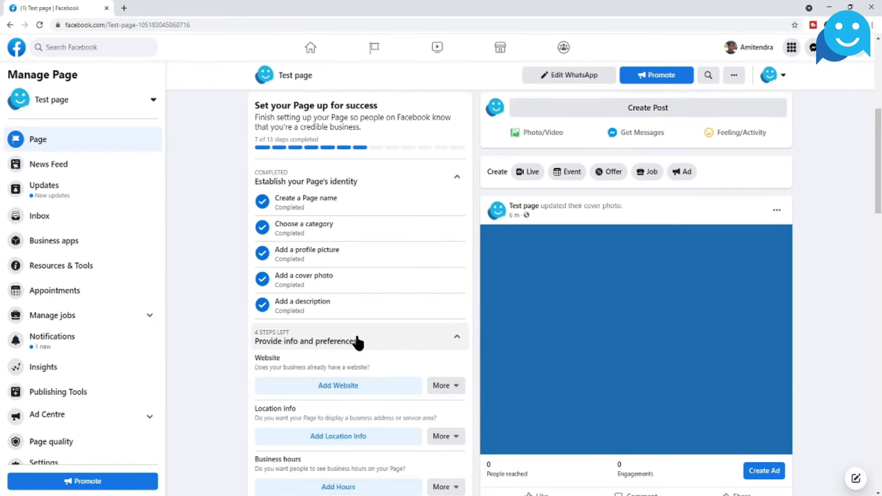
{"action": "scroll", "coordinate": [356, 336], "scroll_direction": "down", "scroll_amount": 4}
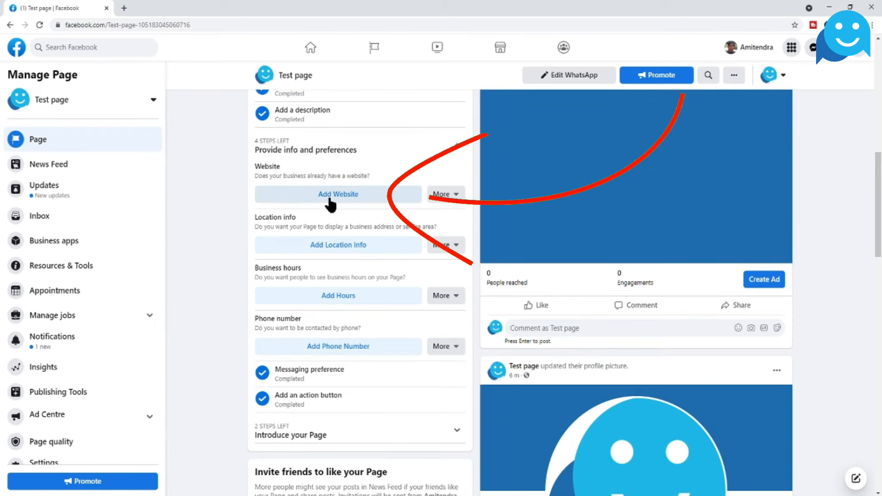
{"action": "left_click", "coordinate": [331, 203]}
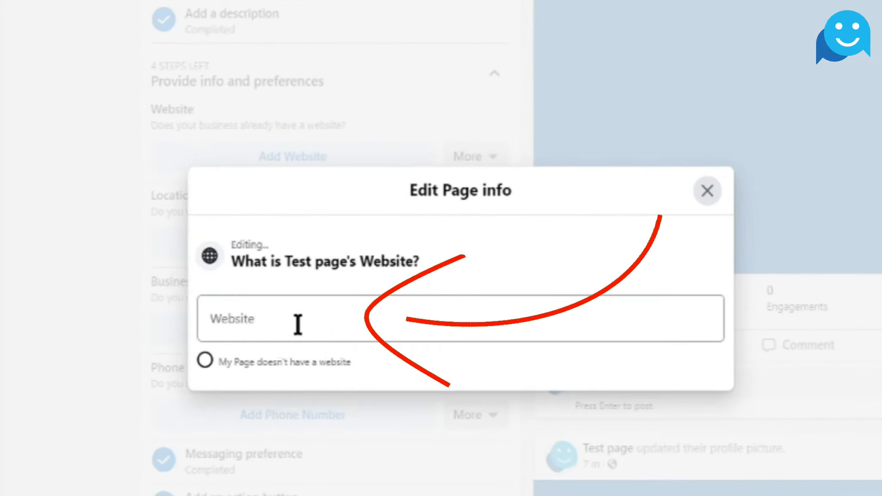
{"action": "left_click", "coordinate": [282, 321]}
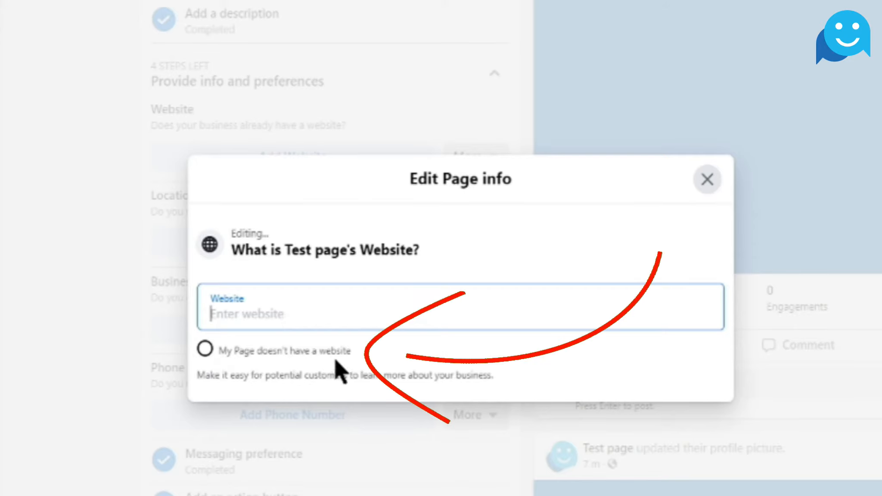
{"action": "left_click", "coordinate": [206, 349]}
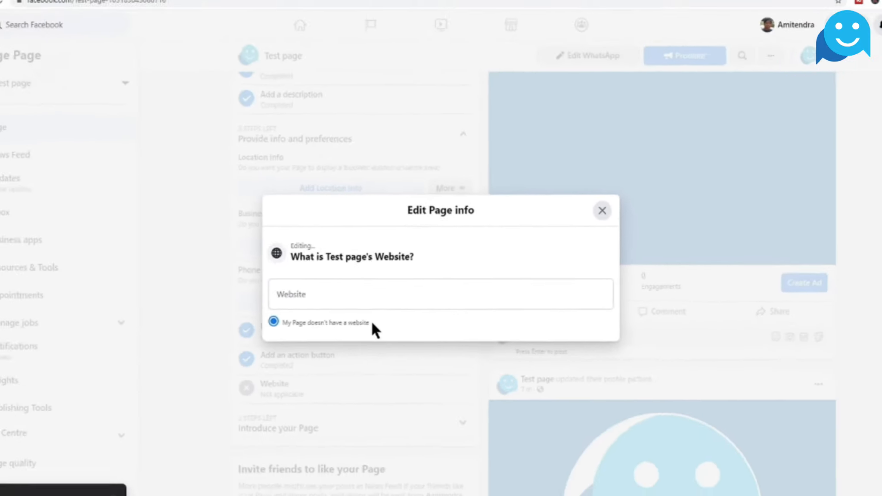
{"action": "left_click", "coordinate": [603, 211]}
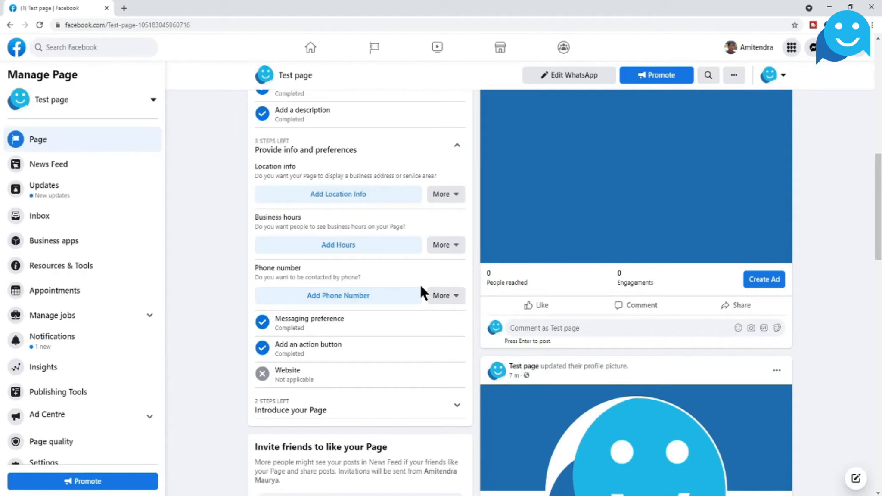
{"action": "left_click", "coordinate": [334, 202]}
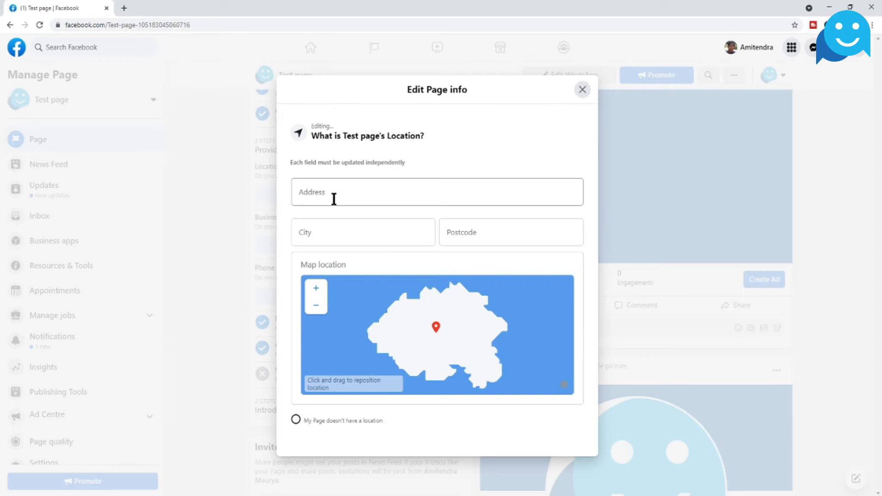
- Mark Test page as having no location, so Location info reads Not applicable
{"action": "left_click", "coordinate": [334, 199]}
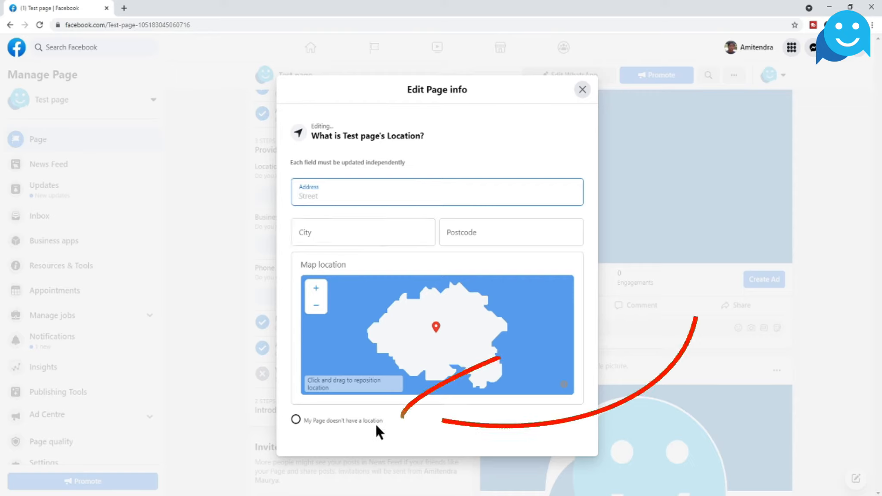
{"action": "left_click", "coordinate": [296, 420]}
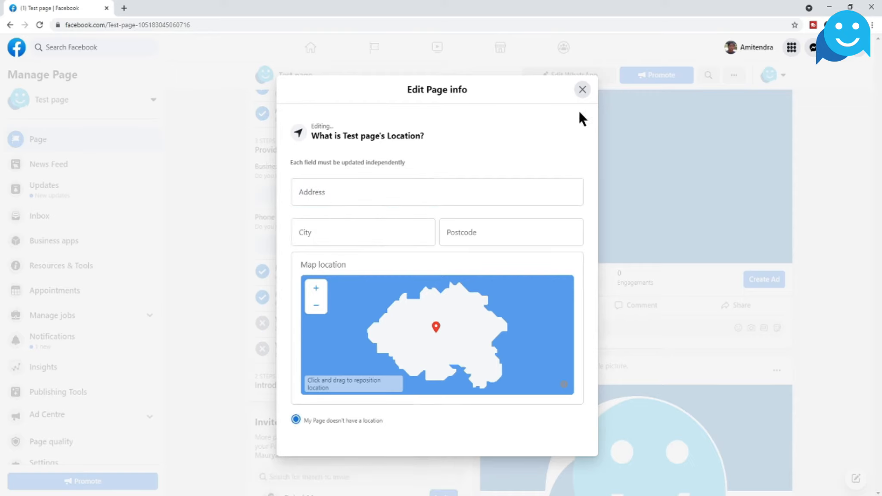
{"action": "left_click", "coordinate": [582, 90]}
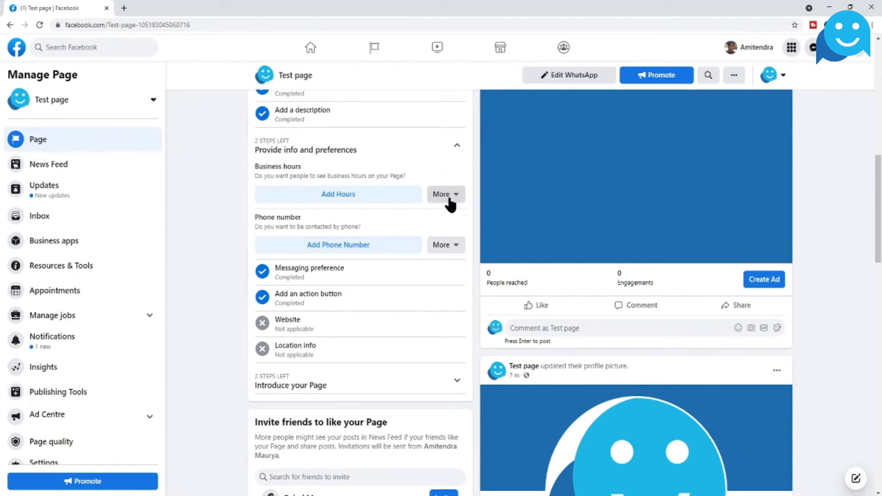
- Set Test page's business hours to Always open instead of selected hours
{"action": "left_click", "coordinate": [340, 195]}
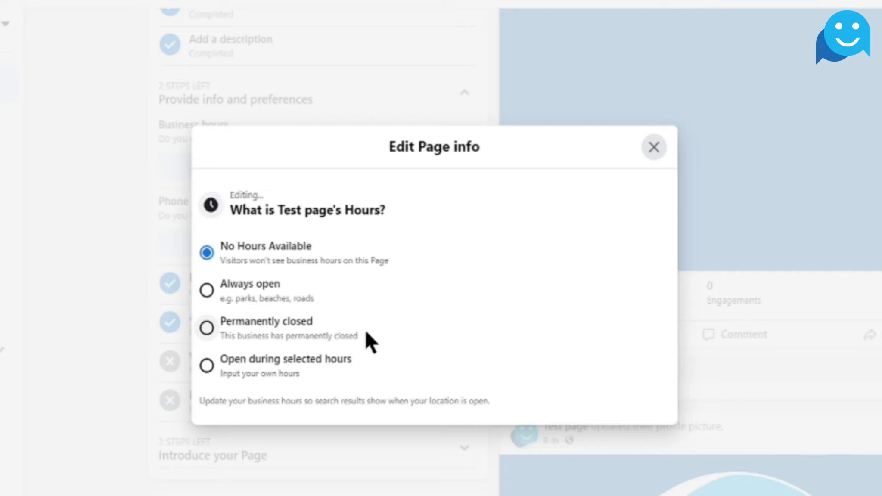
{"action": "left_click", "coordinate": [253, 373]}
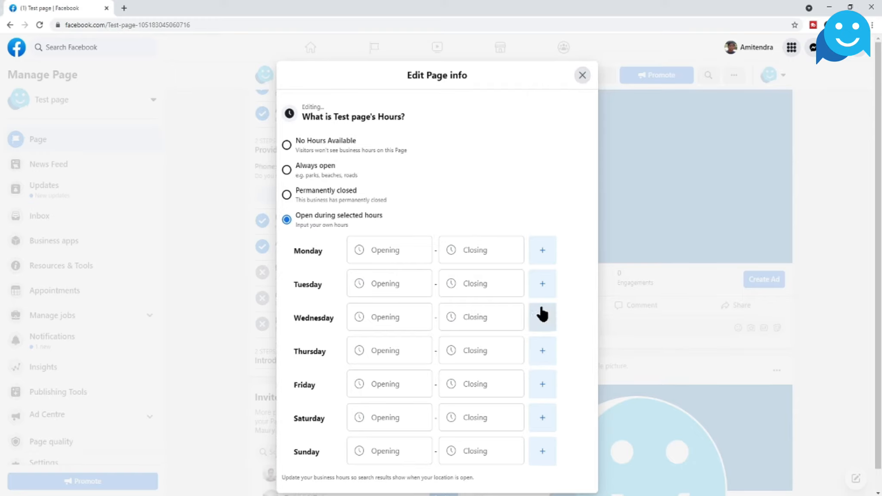
{"action": "left_click", "coordinate": [287, 172]}
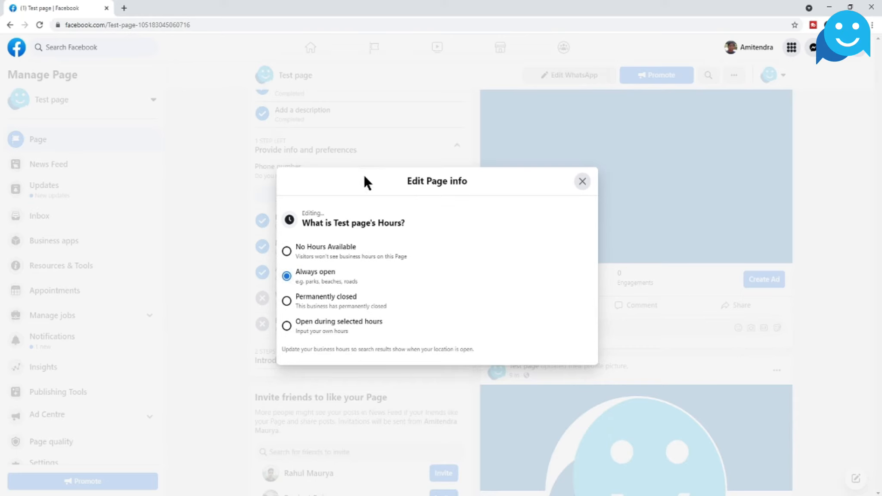
{"action": "left_click", "coordinate": [582, 180]}
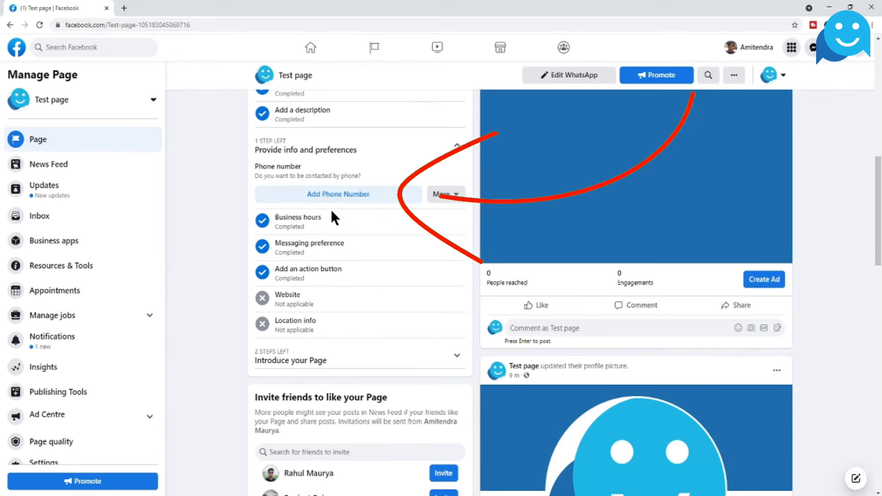
- Save the page's phone number with the India country code, then expand Introduce your Page
{"action": "left_click", "coordinate": [331, 196]}
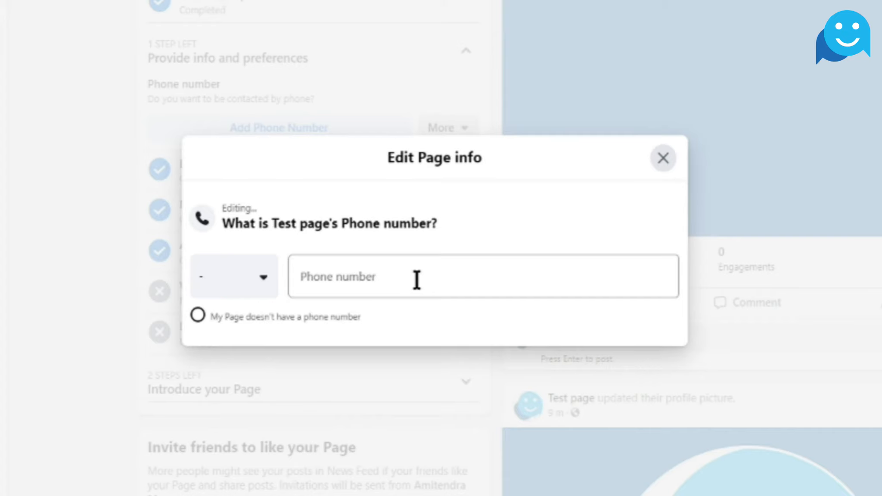
{"action": "left_click", "coordinate": [267, 280]}
{"action": "type", "text": "india"}
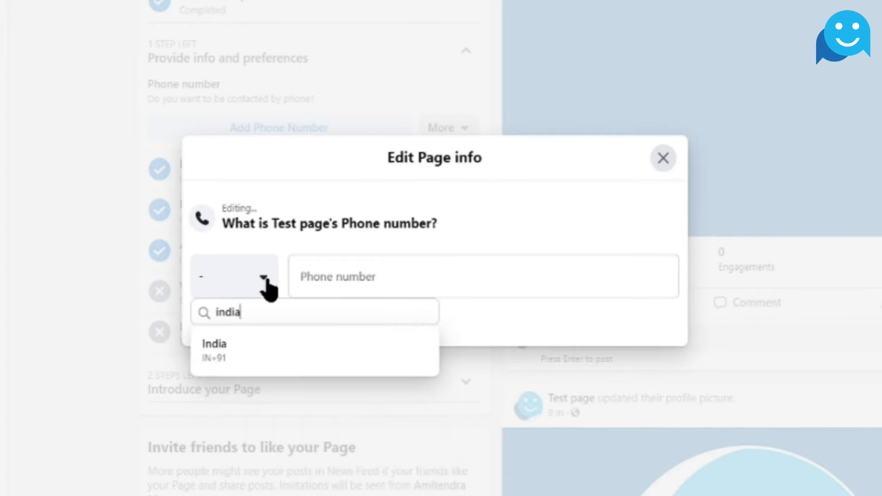
{"action": "left_click", "coordinate": [231, 366]}
{"action": "left_click", "coordinate": [332, 284]}
{"action": "key", "text": "ctrl+v"}
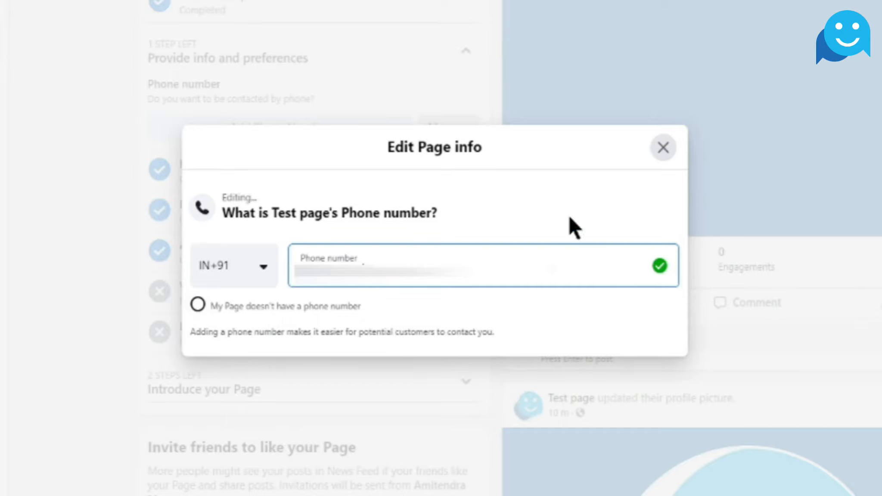
{"action": "left_click", "coordinate": [663, 150]}
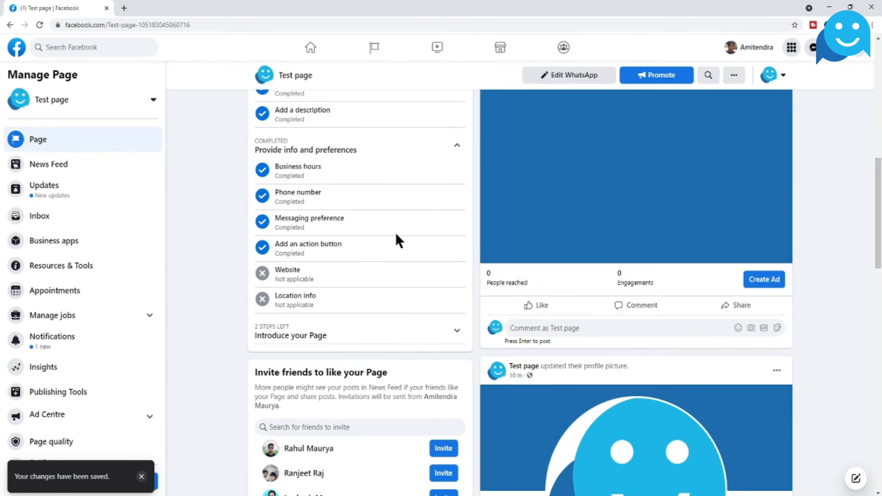
{"action": "scroll", "coordinate": [380, 247], "scroll_direction": "down", "scroll_amount": 2}
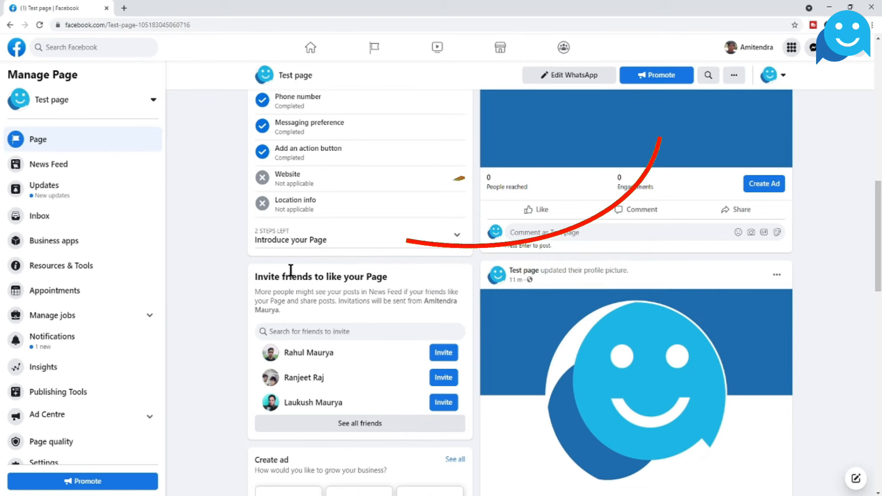
{"action": "left_click", "coordinate": [369, 245]}
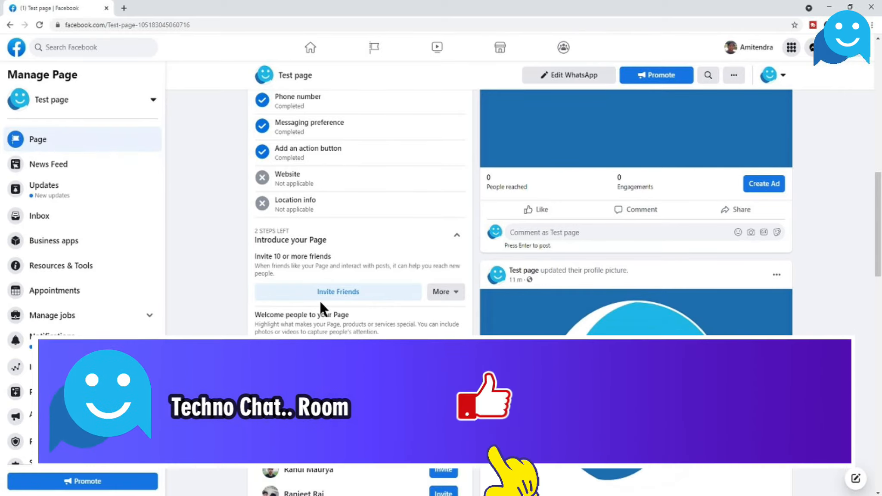
- Scroll back to the page header and open the Create Page username dialog
{"action": "scroll", "coordinate": [320, 301], "scroll_direction": "up", "scroll_amount": 5}
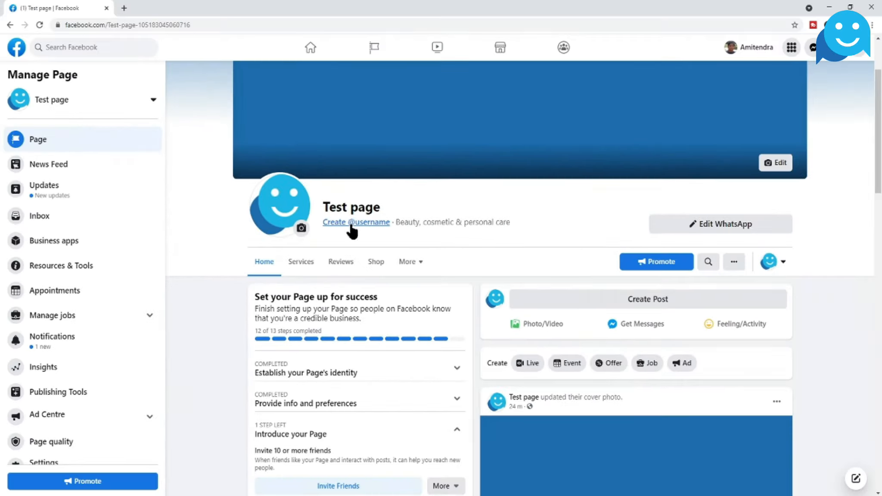
{"action": "left_click", "coordinate": [390, 217]}
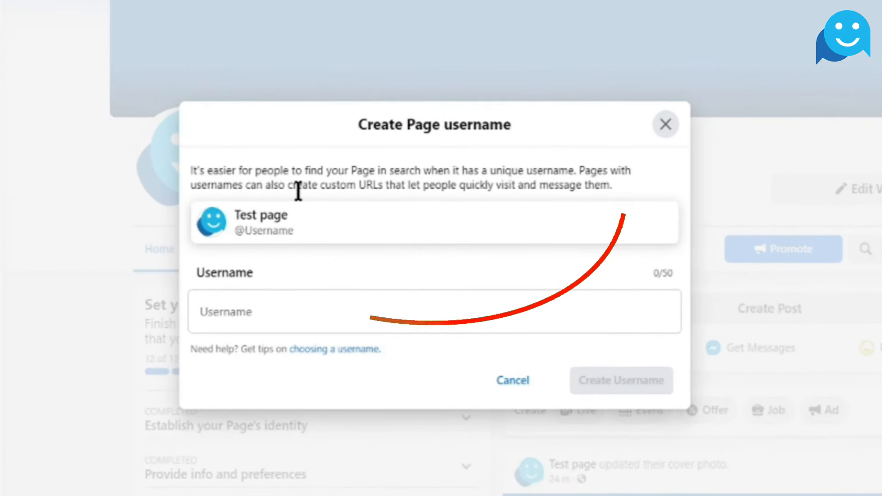
- Enter 'xyzpage' as the Test page username
{"action": "left_click", "coordinate": [268, 304]}
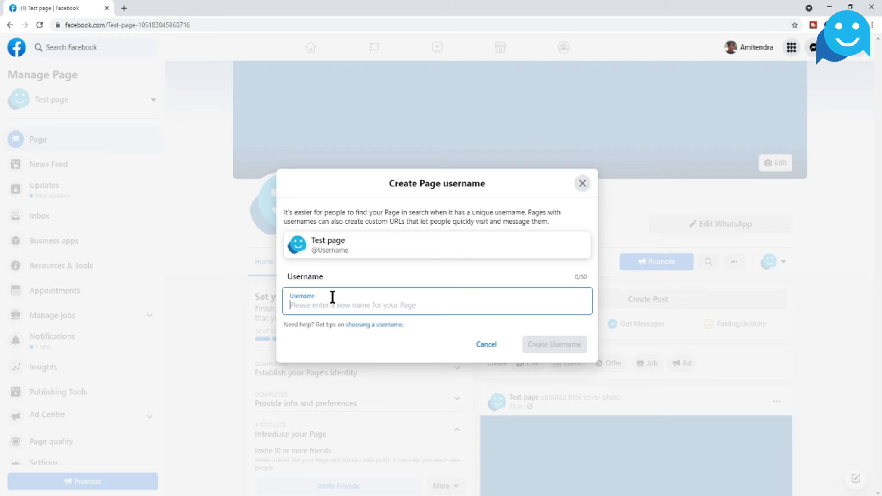
{"action": "type", "text": "xyzpage"}
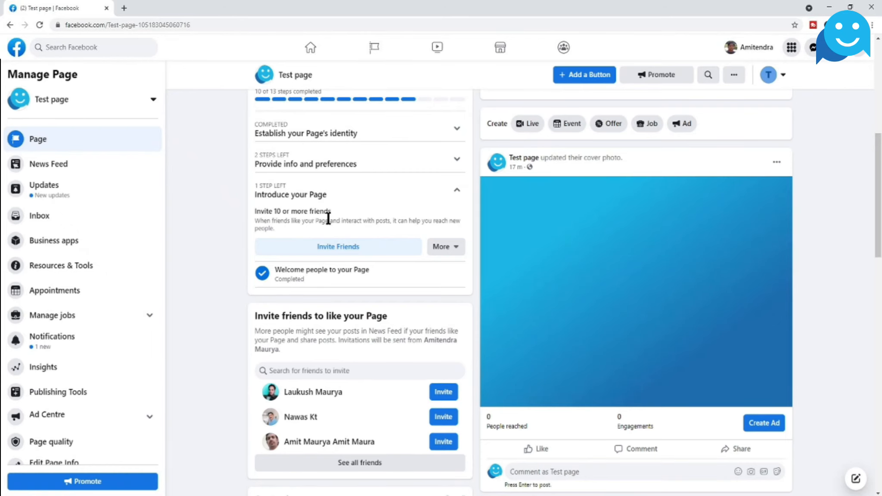
- Select the first eight friends in the invite list and send them invitations
{"action": "left_click", "coordinate": [349, 251]}
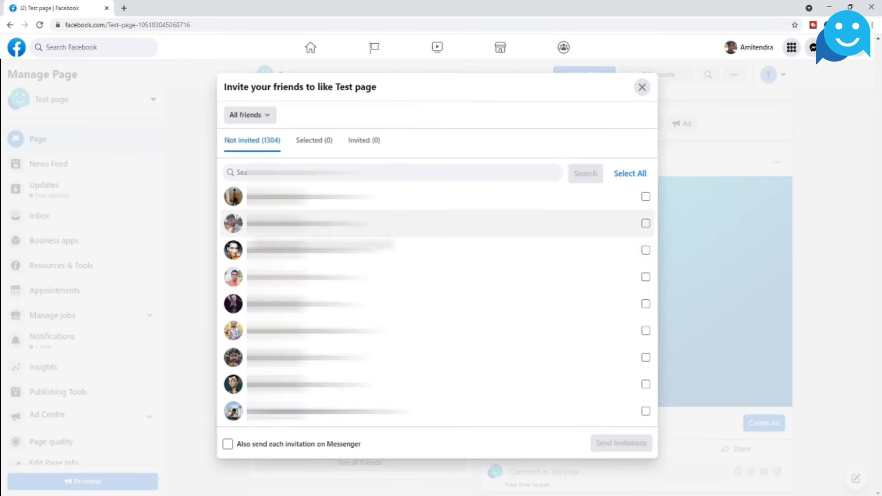
{"action": "scroll", "coordinate": [431, 211], "scroll_direction": "down", "scroll_amount": 5}
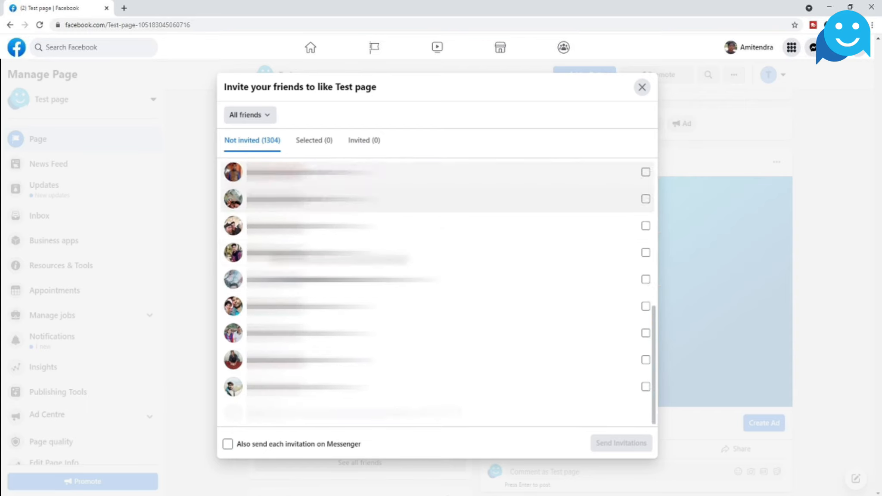
{"action": "scroll", "coordinate": [430, 274], "scroll_direction": "down", "scroll_amount": 2}
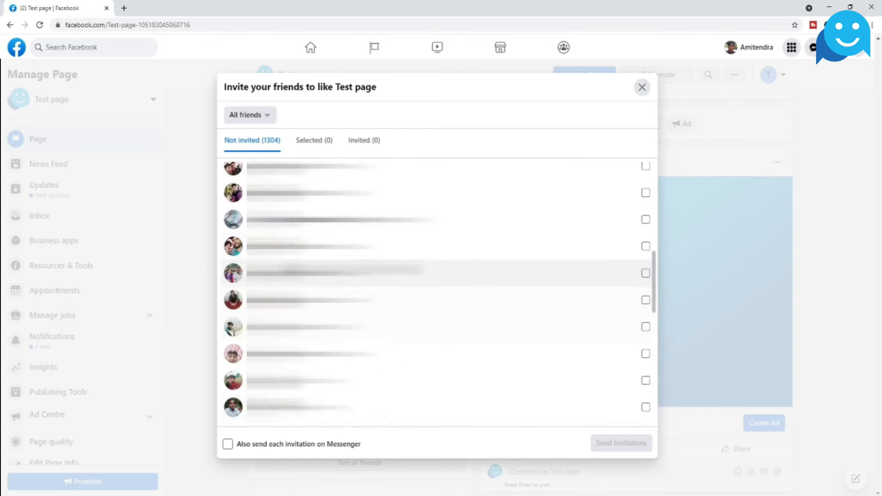
{"action": "scroll", "coordinate": [431, 267], "scroll_direction": "up", "scroll_amount": 7}
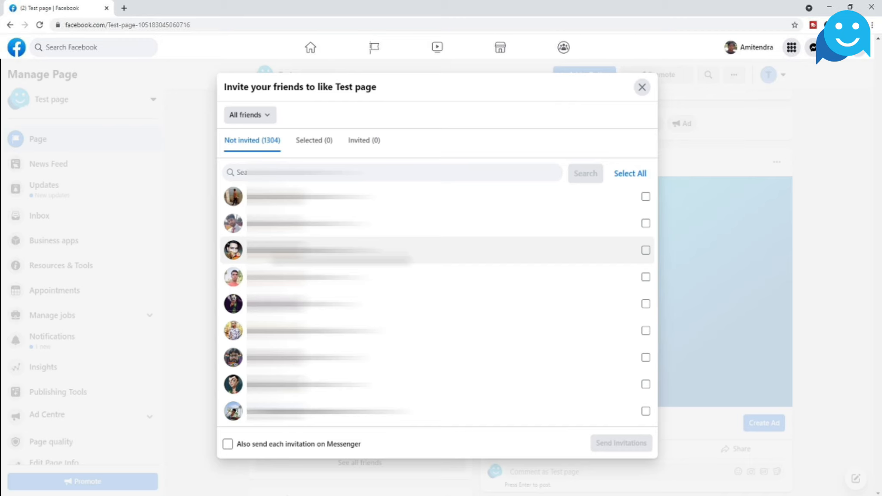
{"action": "left_click", "coordinate": [646, 197]}
{"action": "left_click", "coordinate": [646, 223]}
{"action": "left_click", "coordinate": [646, 250]}
{"action": "left_click", "coordinate": [646, 278]}
{"action": "left_click", "coordinate": [646, 303]}
{"action": "left_click", "coordinate": [646, 331]}
{"action": "left_click", "coordinate": [646, 358]}
{"action": "left_click", "coordinate": [646, 385]}
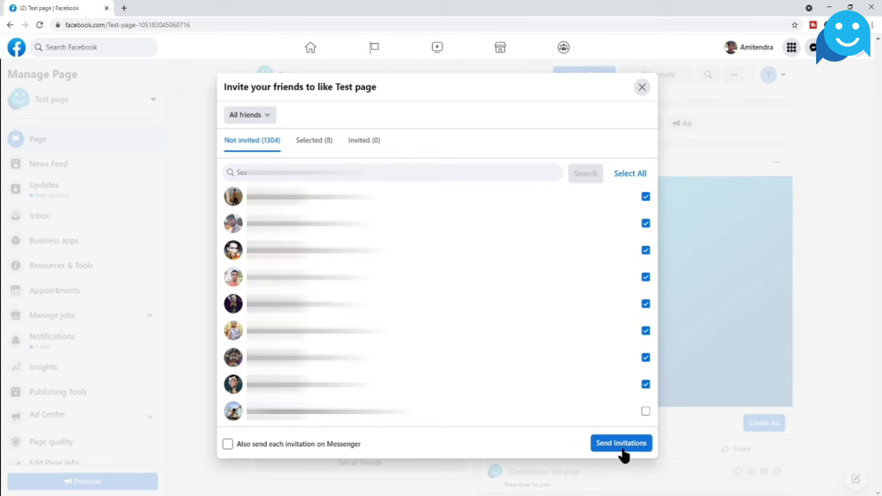
{"action": "left_click", "coordinate": [642, 87]}
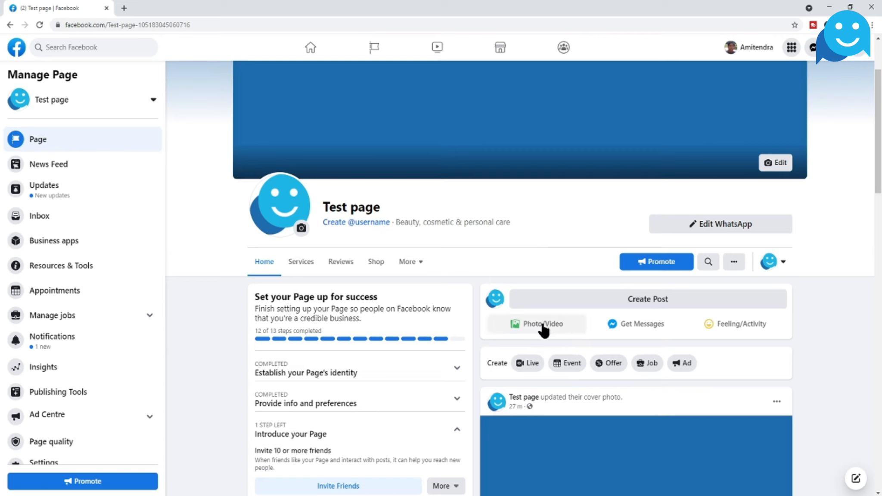
- Dismiss the Create post dialog without posting and return to the home news feed
{"action": "left_click", "coordinate": [642, 301]}
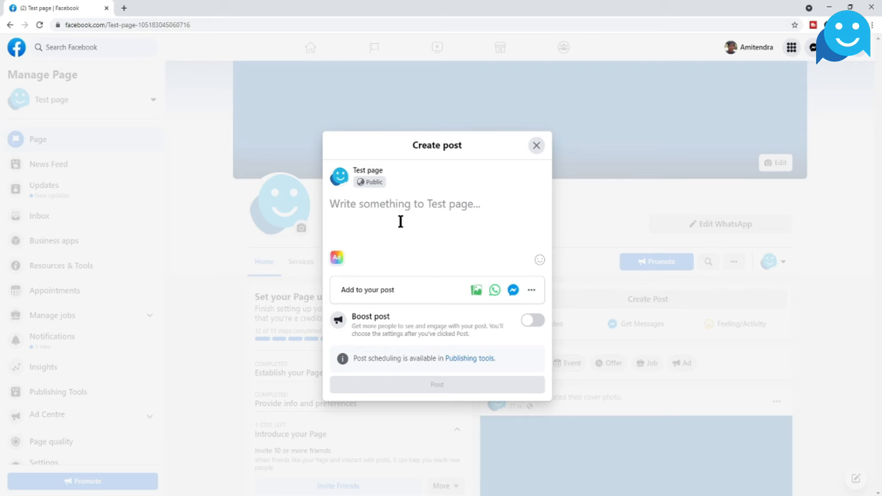
{"action": "left_click", "coordinate": [536, 146]}
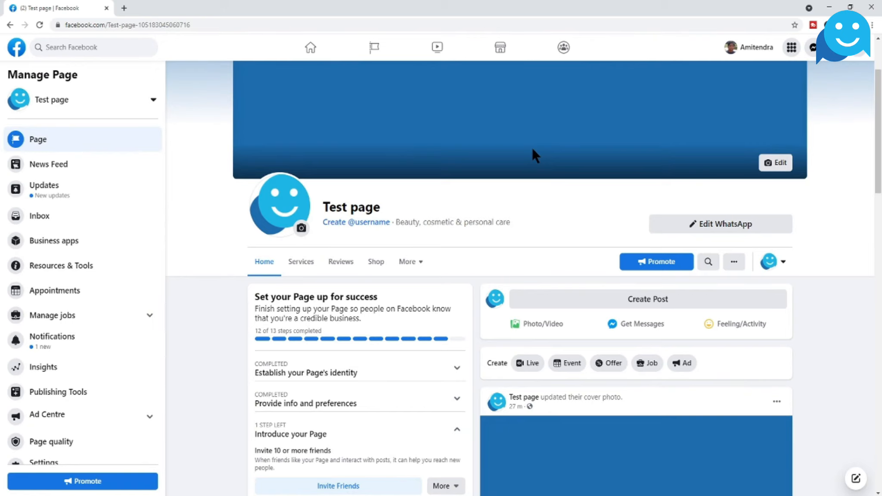
{"action": "left_click", "coordinate": [307, 48]}
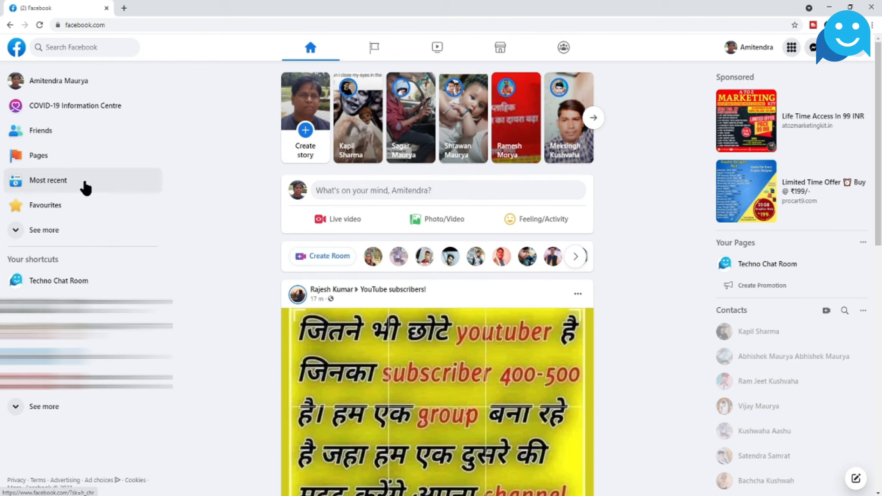
{"action": "left_click", "coordinate": [41, 162]}
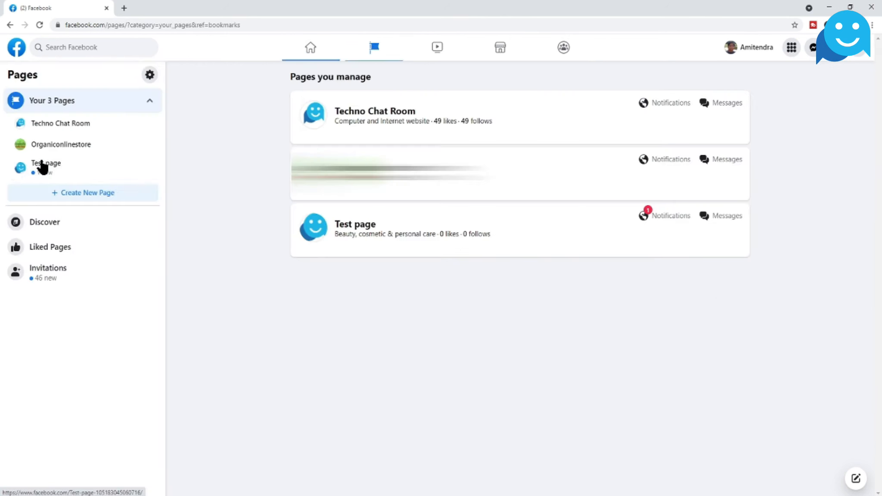
{"action": "left_click", "coordinate": [356, 230]}
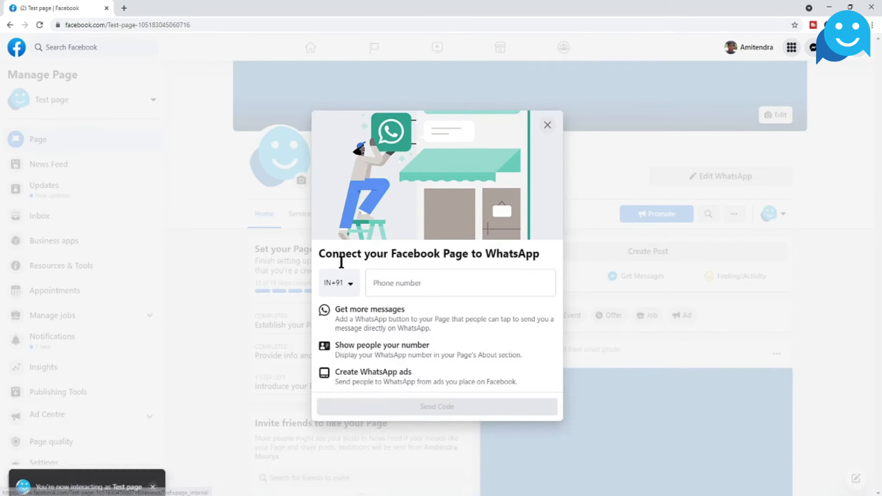
{"action": "left_click", "coordinate": [547, 125]}
{"action": "left_click", "coordinate": [537, 317]}
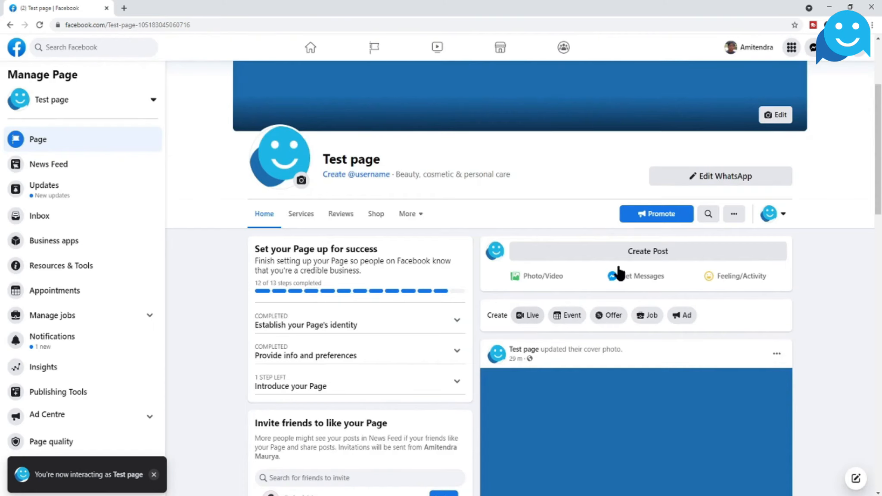
{"action": "left_click", "coordinate": [677, 258]}
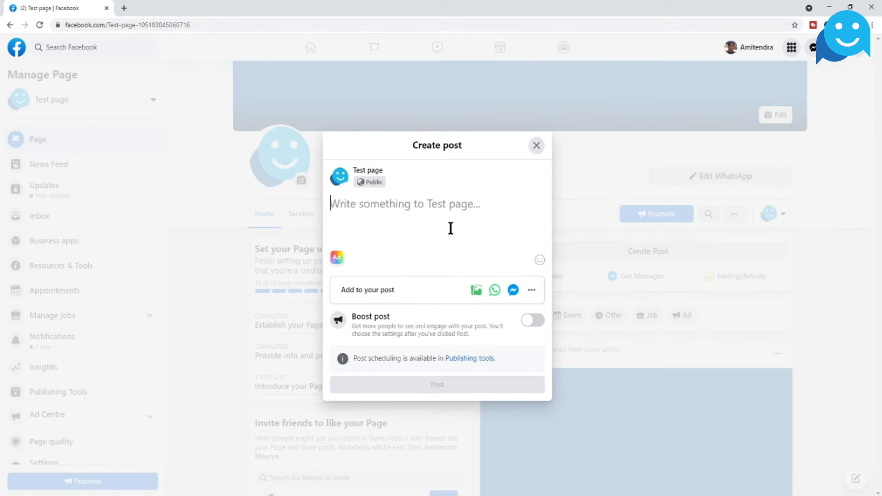
{"action": "left_click", "coordinate": [537, 145]}
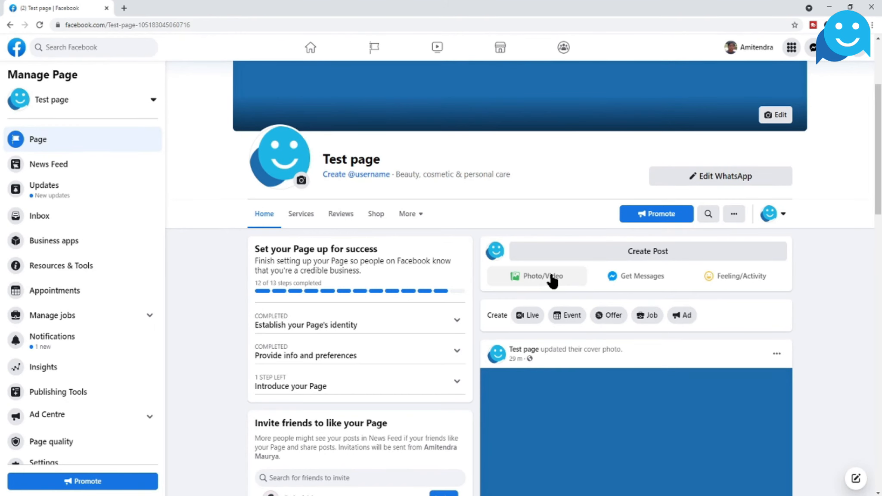